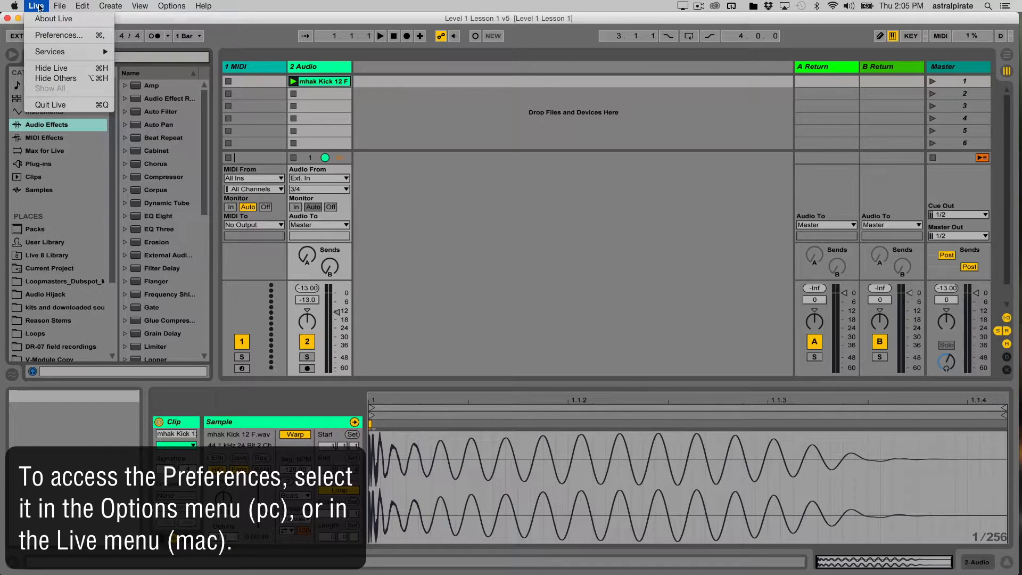
Open the Preferences and look through the Look Feel, Audio, Link MIDI and File Folder pages.
{"action": "left_click", "coordinate": [56, 36]}
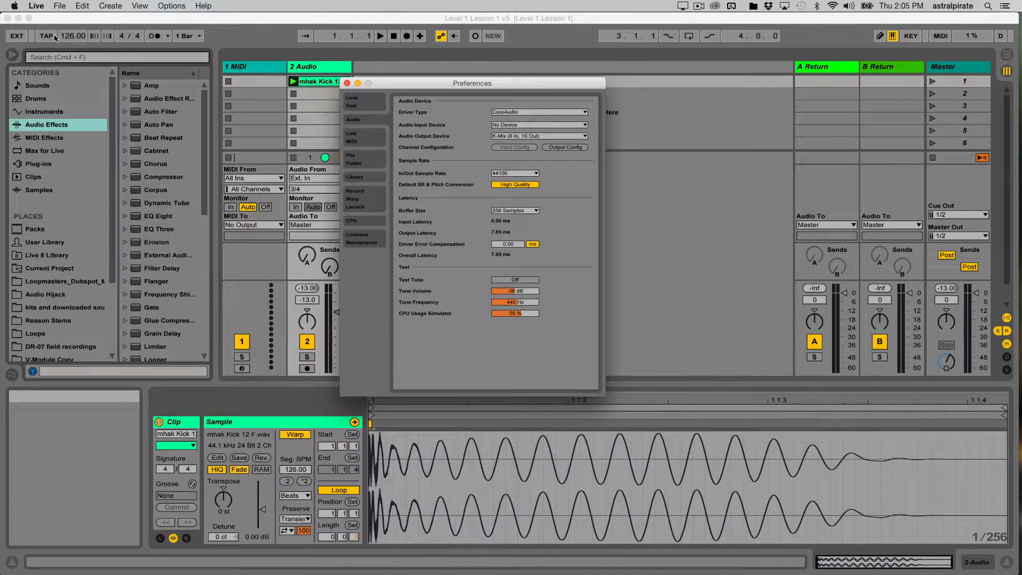
{"action": "left_click_drag", "start_coordinate": [421, 87], "coordinate": [445, 72]}
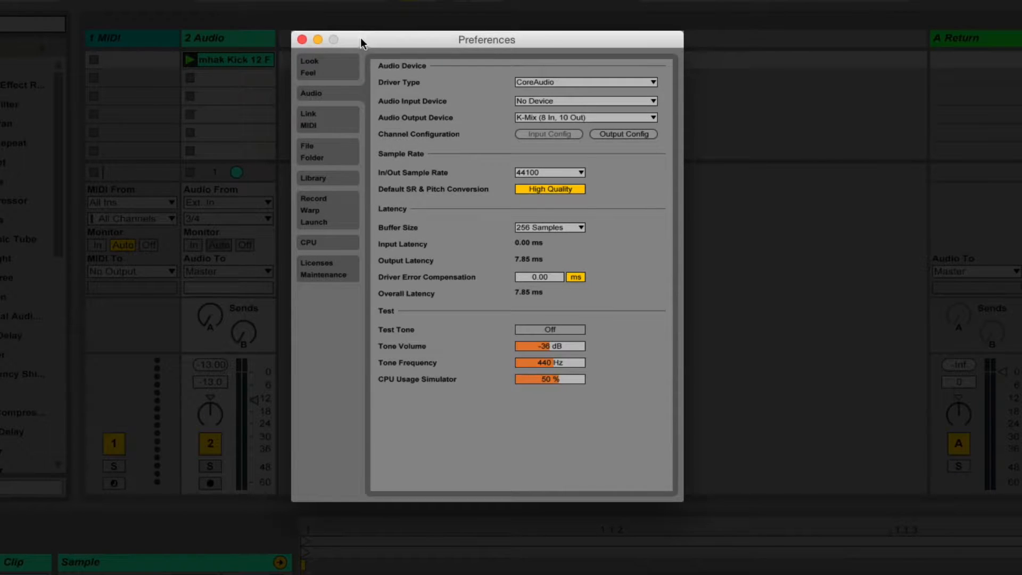
{"action": "left_click", "coordinate": [342, 71]}
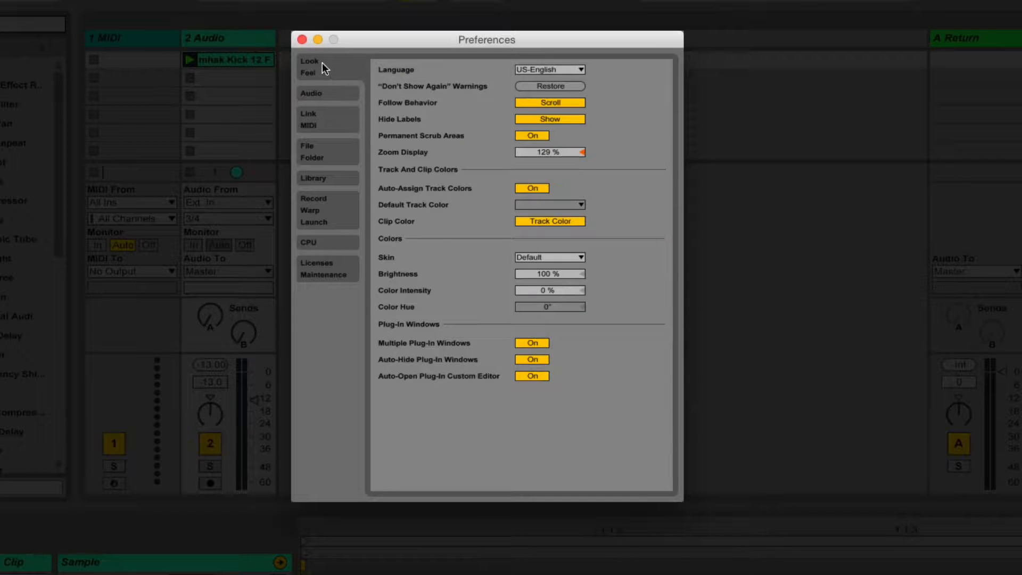
{"action": "left_click", "coordinate": [324, 97]}
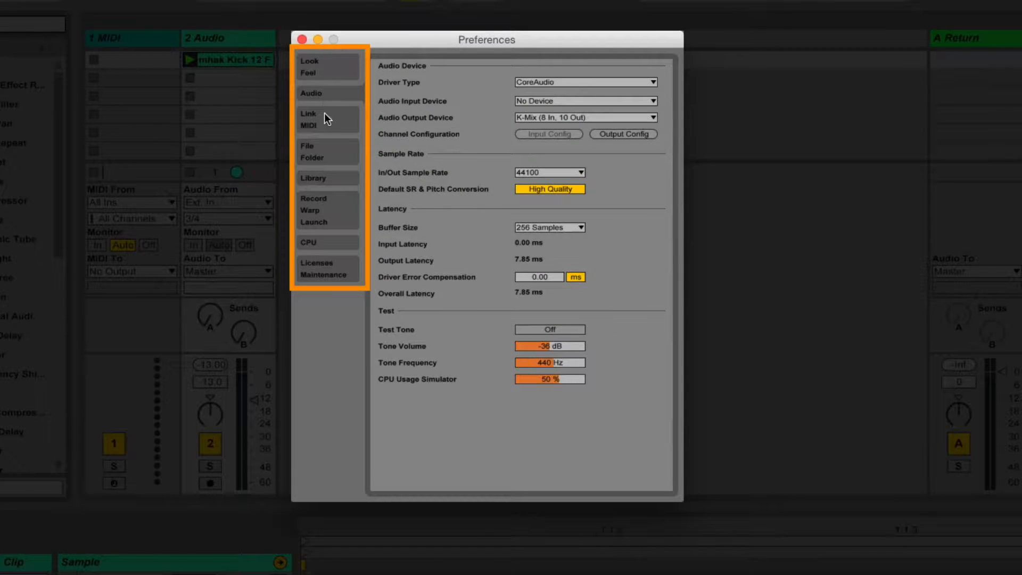
{"action": "left_click", "coordinate": [326, 121]}
{"action": "left_click", "coordinate": [328, 151]}
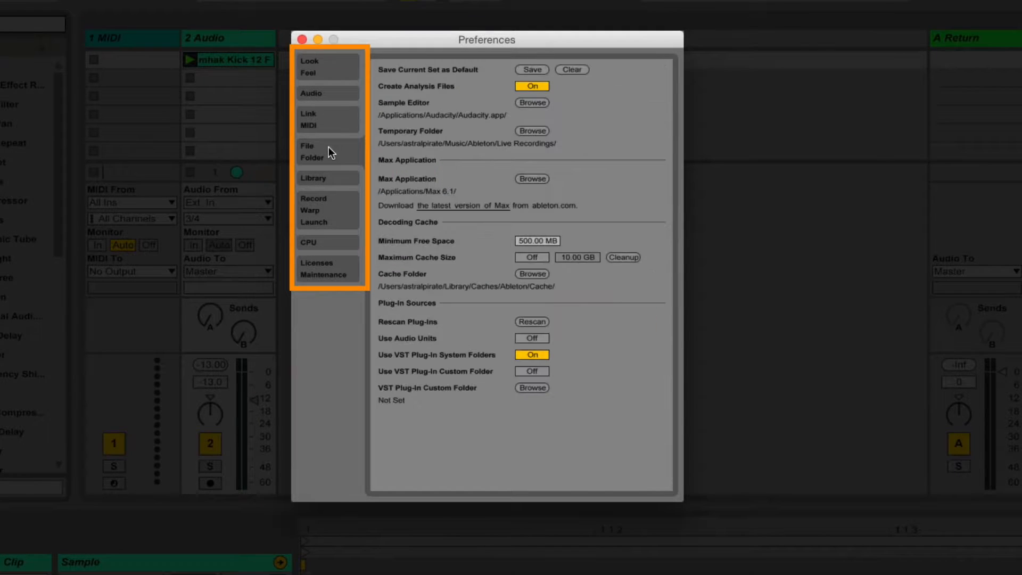
Try out the Zoom Display scaling in the Look Feel preferences and bring it back to 129 %.
{"action": "left_click", "coordinate": [325, 62]}
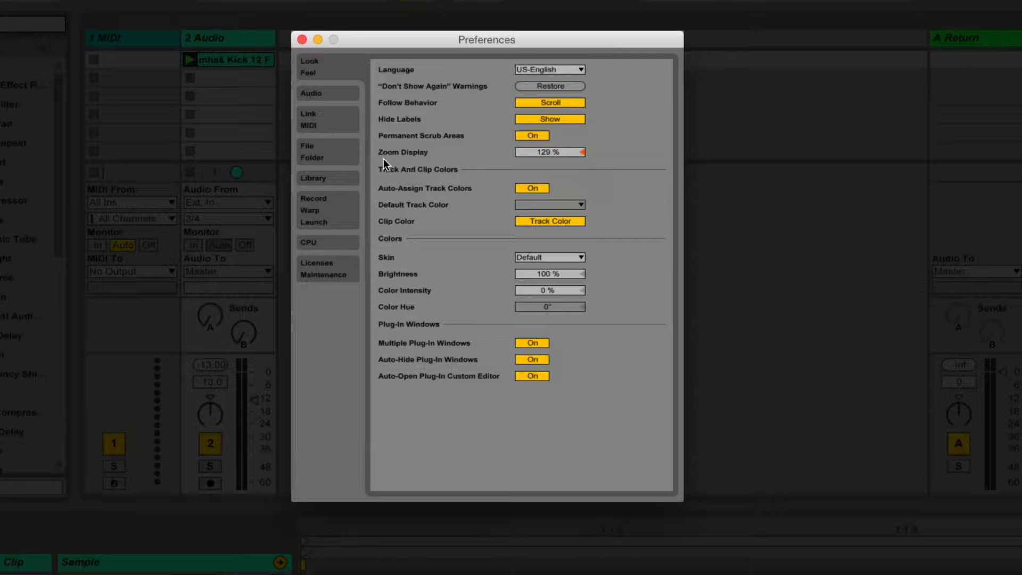
{"action": "left_click", "coordinate": [556, 153]}
{"action": "mouse_move", "coordinate": [556, 152]}
{"action": "left_mouse_down"}
{"action": "mouse_move", "coordinate": [556, 136]}
{"action": "mouse_move", "coordinate": [556, 187]}
{"action": "mouse_move", "coordinate": [557, 151]}
{"action": "left_mouse_up"}
{"action": "key", "text": "Up"}
{"action": "key", "text": "Up"}
{"action": "key", "text": "Up"}
{"action": "key", "text": "Up"}
{"action": "key", "text": "Up"}
{"action": "key", "text": "Up"}
Preview the Default 8 and Calcium skins for the interface colors.
{"action": "left_click", "coordinate": [579, 258]}
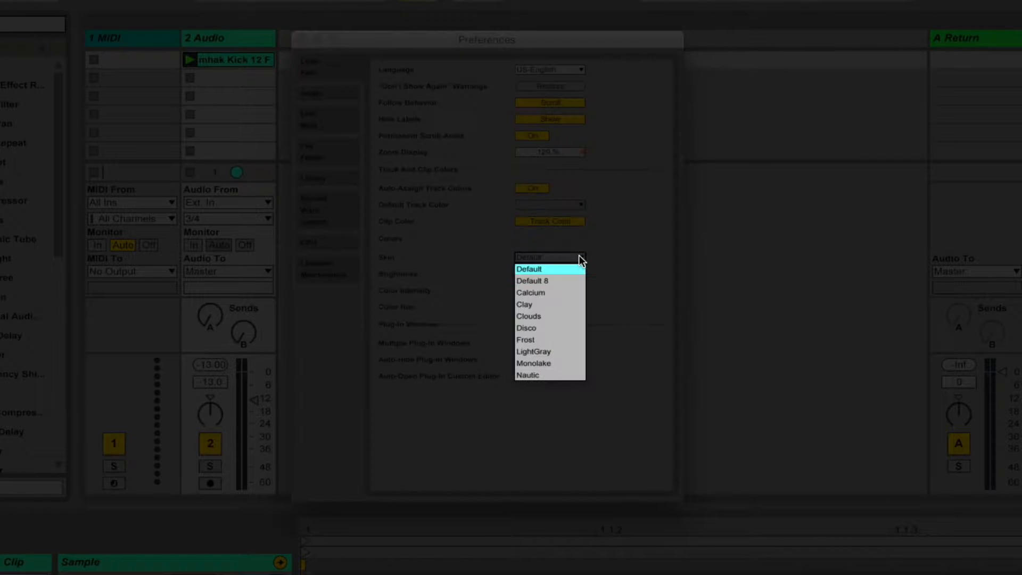
{"action": "left_click", "coordinate": [551, 280]}
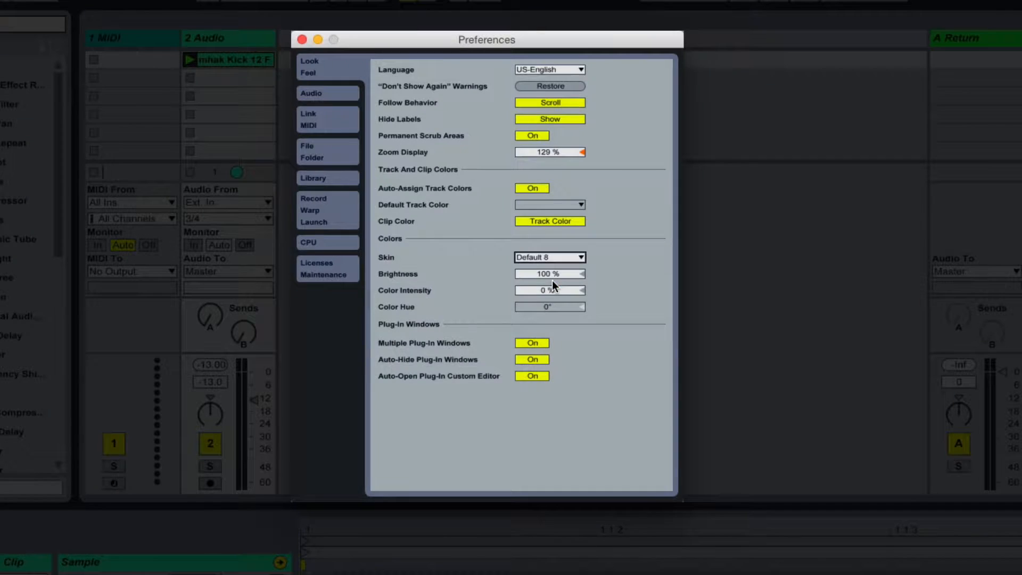
{"action": "left_click", "coordinate": [580, 255]}
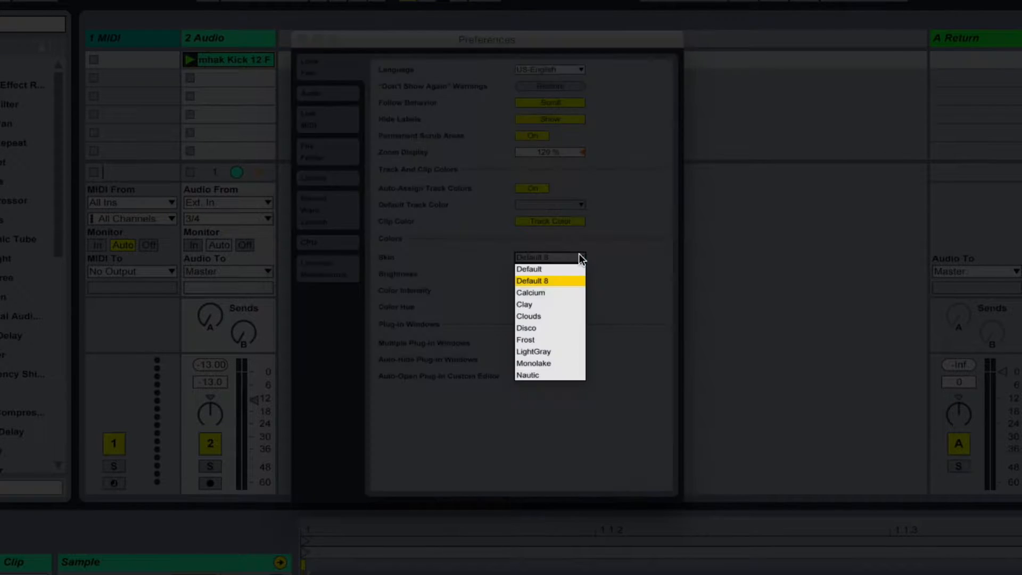
{"action": "left_click", "coordinate": [545, 292]}
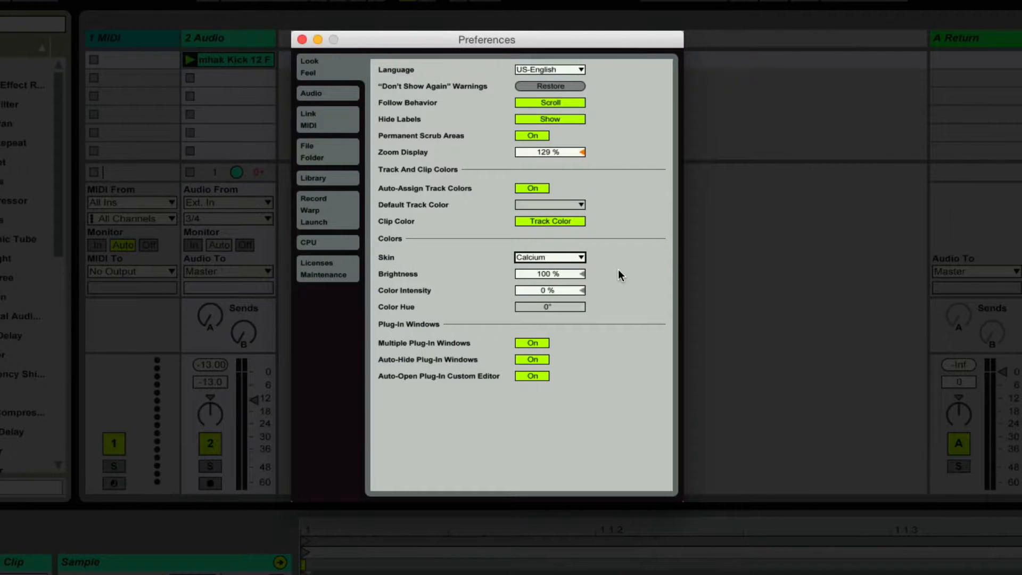
Preview the remaining skins one after another, from Clay down to Nautic.
{"action": "key", "text": "Down"}
{"action": "key", "text": "Down"}
{"action": "key", "text": "Down"}
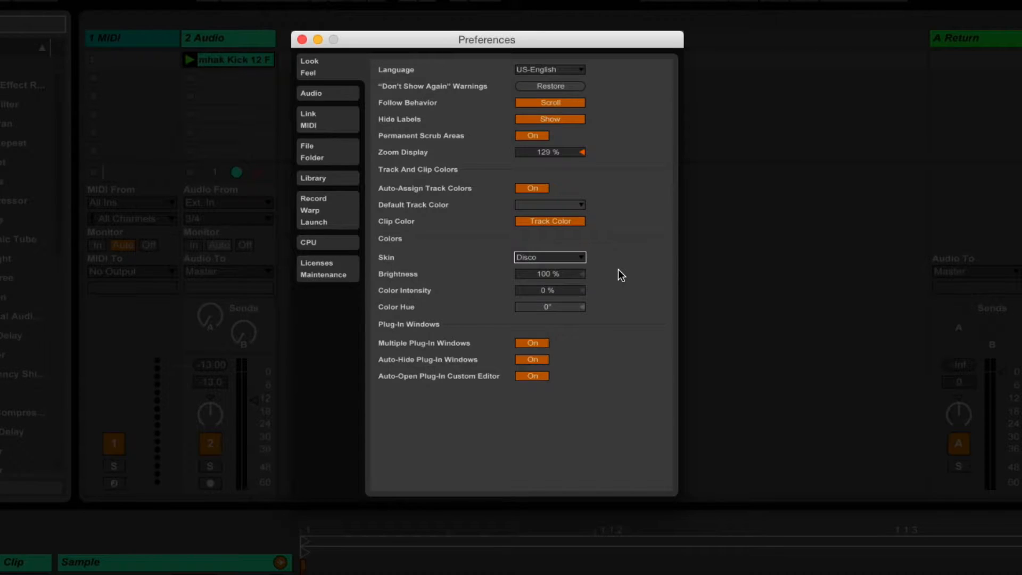
{"action": "key", "text": "Up"}
{"action": "key", "text": "Down"}
{"action": "key", "text": "Down"}
{"action": "key", "text": "Down"}
{"action": "key", "text": "Down"}
{"action": "key", "text": "Down"}
{"action": "key", "text": "Down"}
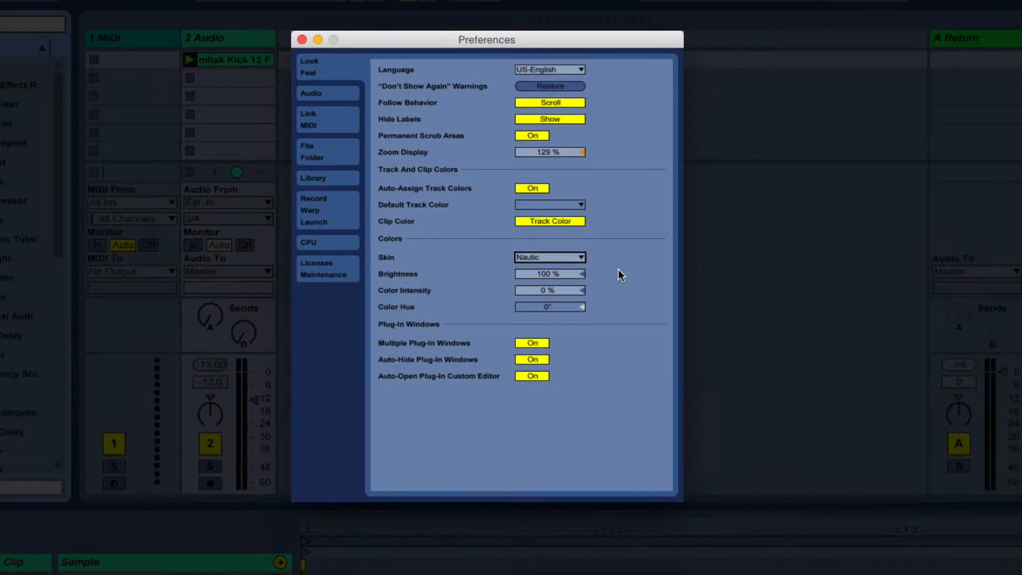
Go back up through the skins and set the Skin to Default.
{"action": "key", "text": "Up"}
{"action": "key", "text": "Up"}
{"action": "key", "text": "Up"}
{"action": "key", "text": "Up"}
{"action": "key", "text": "Up"}
{"action": "key", "text": "Up"}
{"action": "key", "text": "Up"}
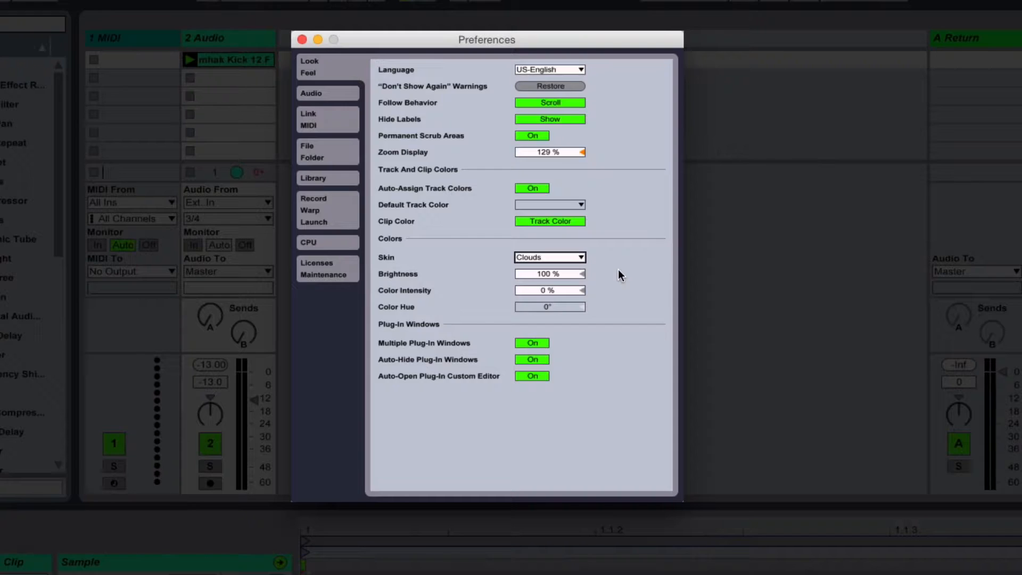
{"action": "key", "text": "Up"}
{"action": "key", "text": "Up"}
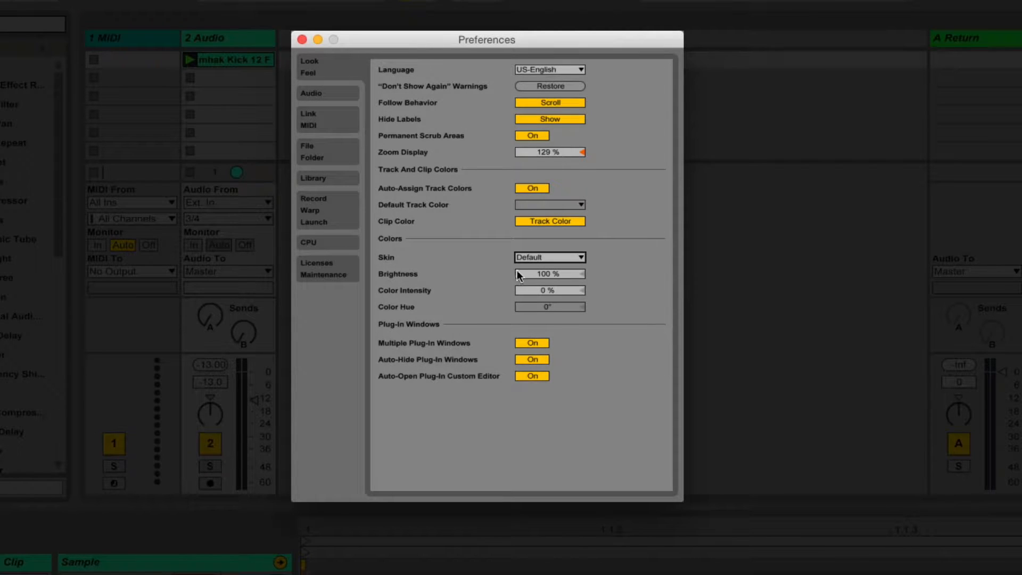
Try a Color Intensity of 54 %, and reset Brightness to 100 % and Color Intensity to 0 %.
{"action": "mouse_move", "coordinate": [550, 287]}
{"action": "left_mouse_down"}
{"action": "mouse_move", "coordinate": [549, 253]}
{"action": "mouse_move", "coordinate": [548, 267]}
{"action": "left_mouse_up"}
{"action": "key", "text": "Delete"}
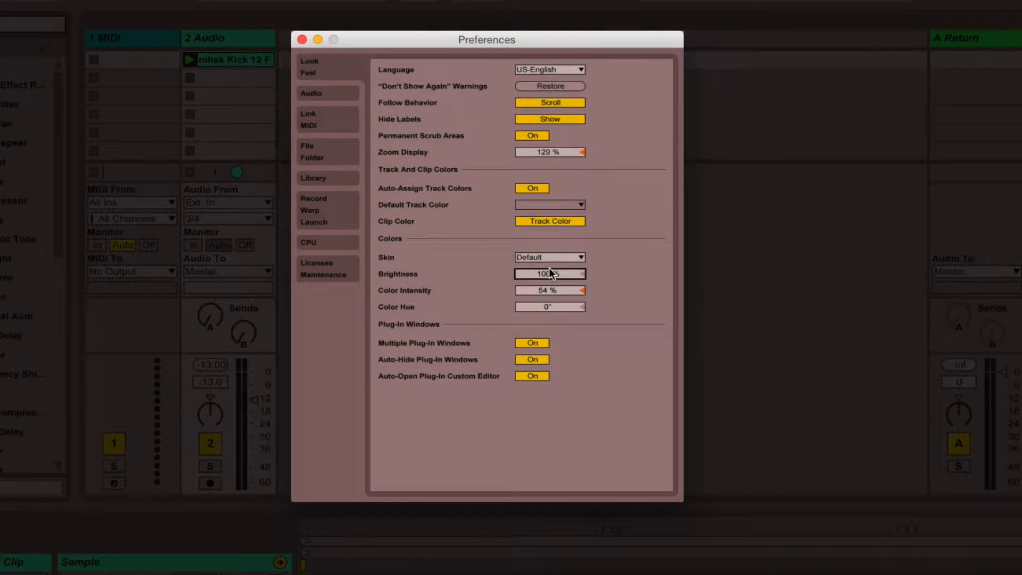
{"action": "left_click", "coordinate": [567, 289]}
{"action": "key", "text": "Delete"}
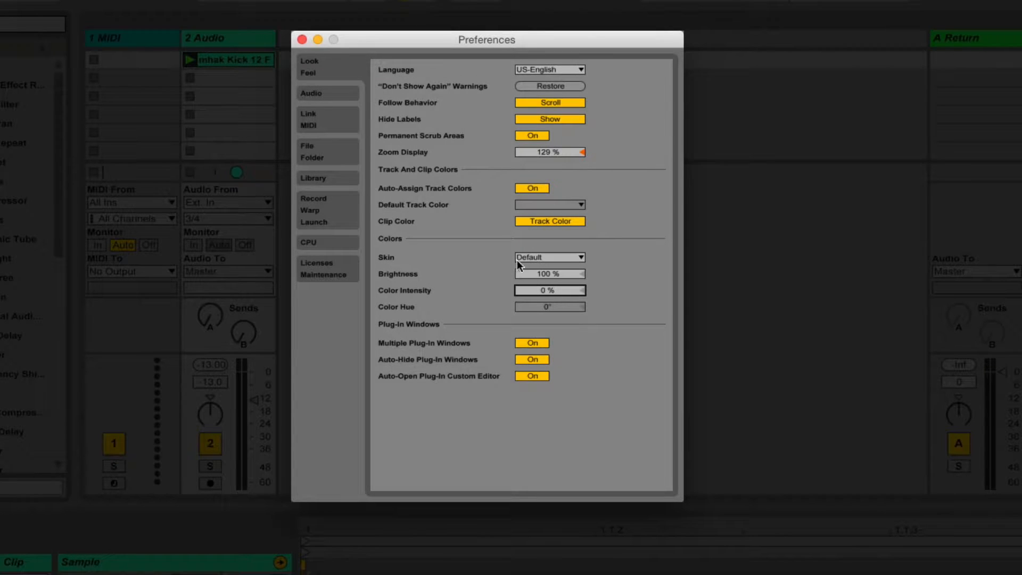
Examine the available audio output and input devices in the Audio preferences without changing the selection.
{"action": "left_click", "coordinate": [346, 95]}
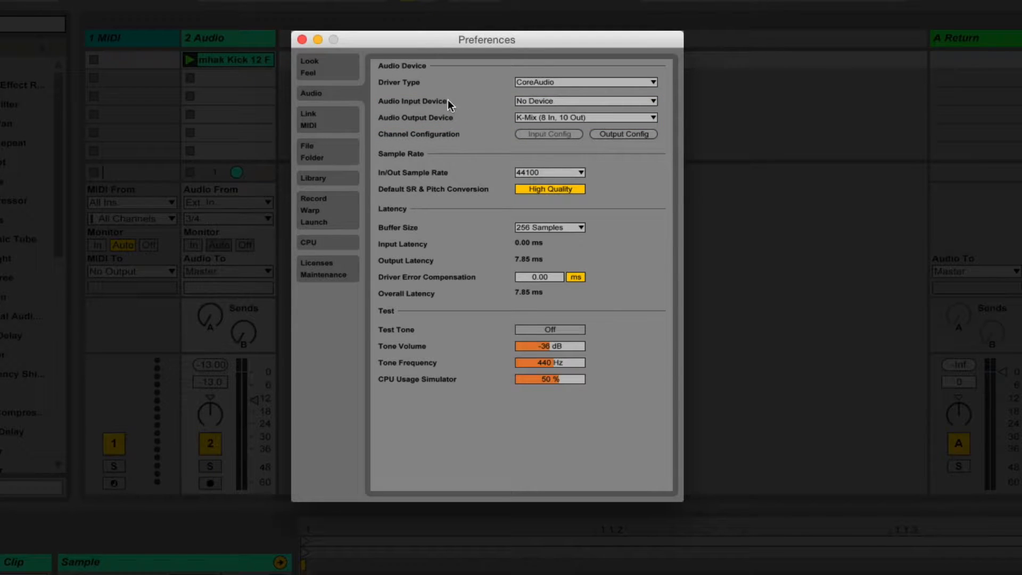
{"action": "left_click", "coordinate": [617, 118]}
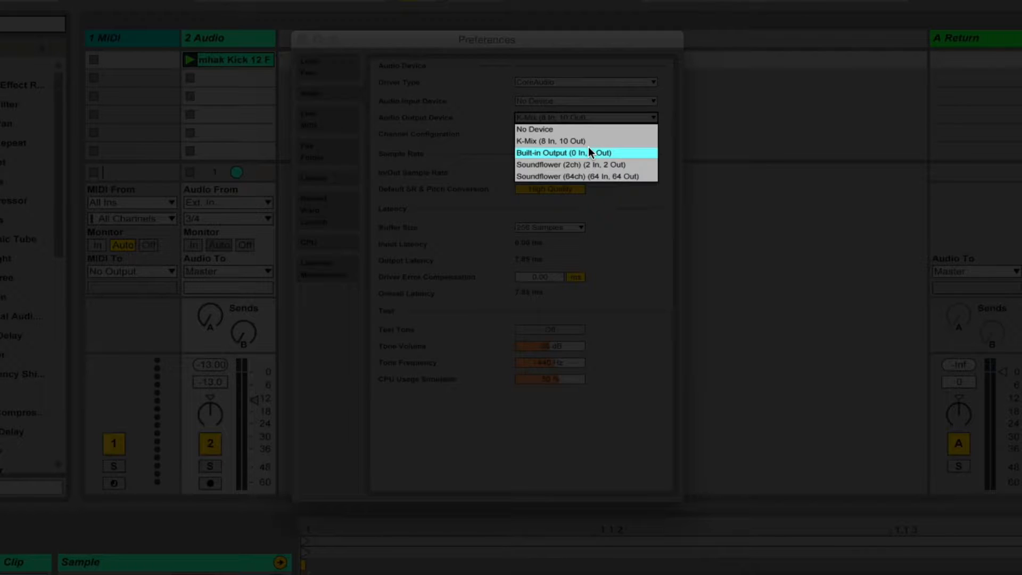
{"action": "left_click", "coordinate": [421, 129]}
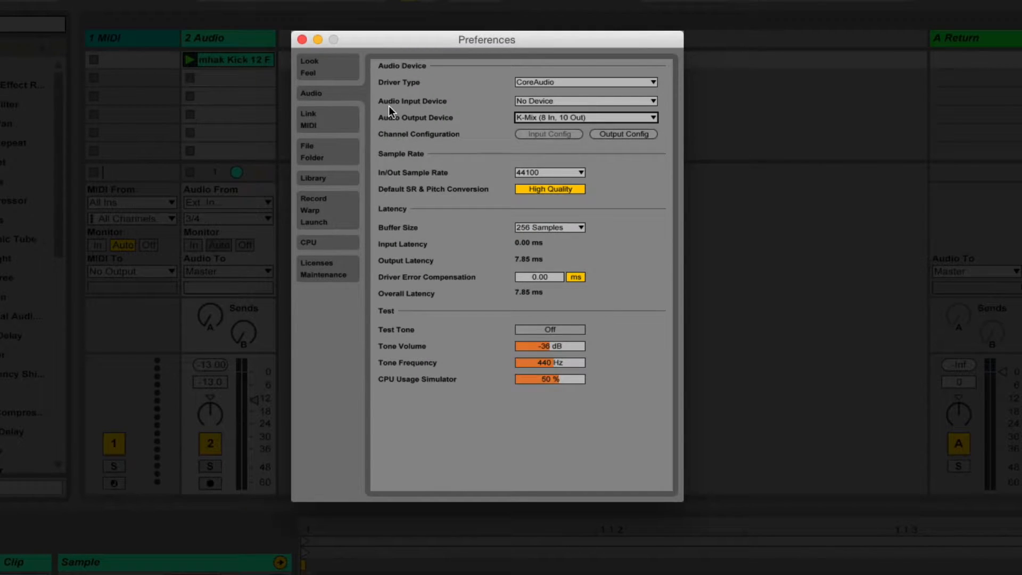
{"action": "left_click", "coordinate": [599, 98]}
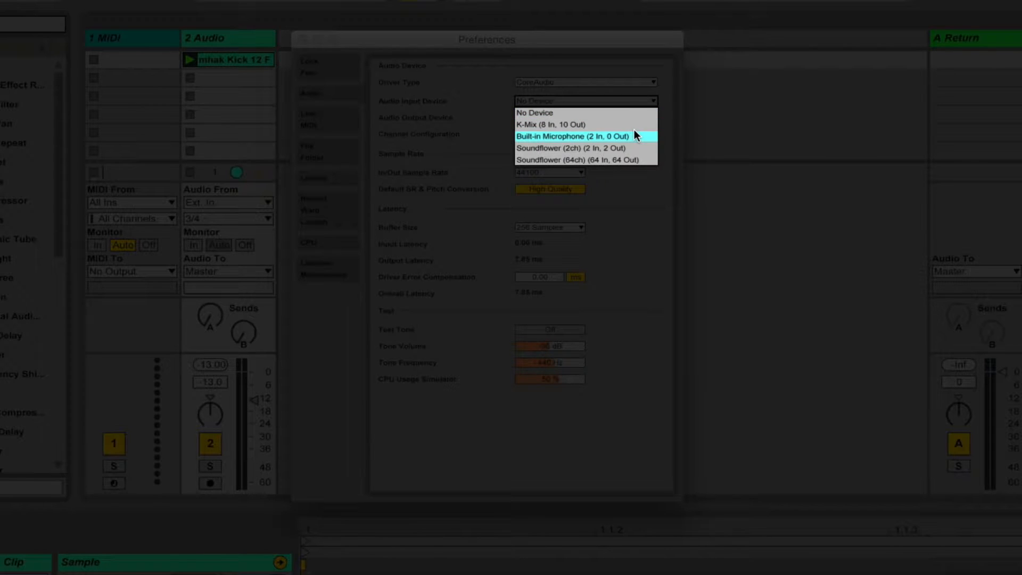
{"action": "left_click", "coordinate": [493, 70]}
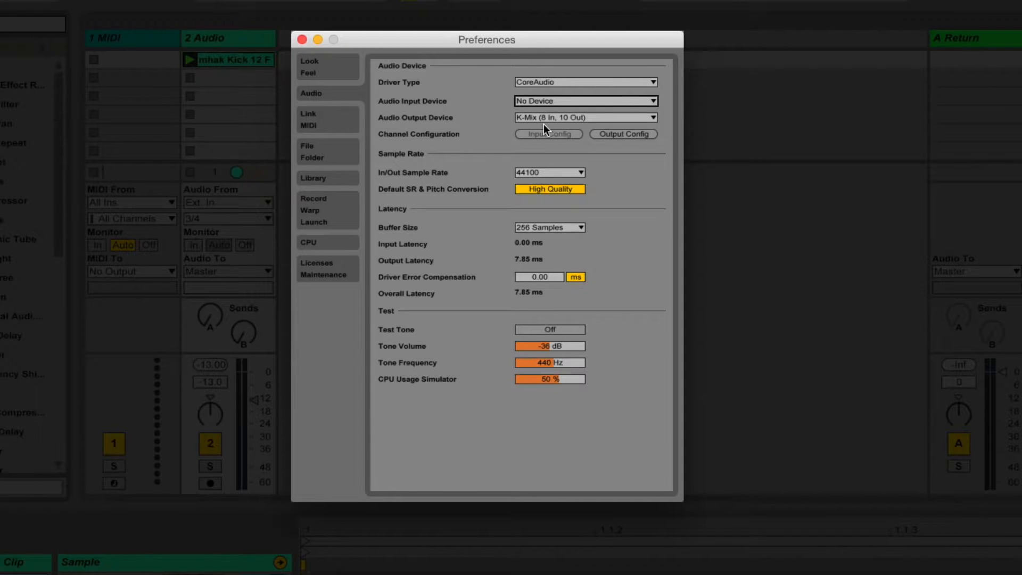
Deactivate the 9/10 mono and stereo outputs in the output configuration, reactivate both, and accept the configuration.
{"action": "left_click", "coordinate": [624, 135]}
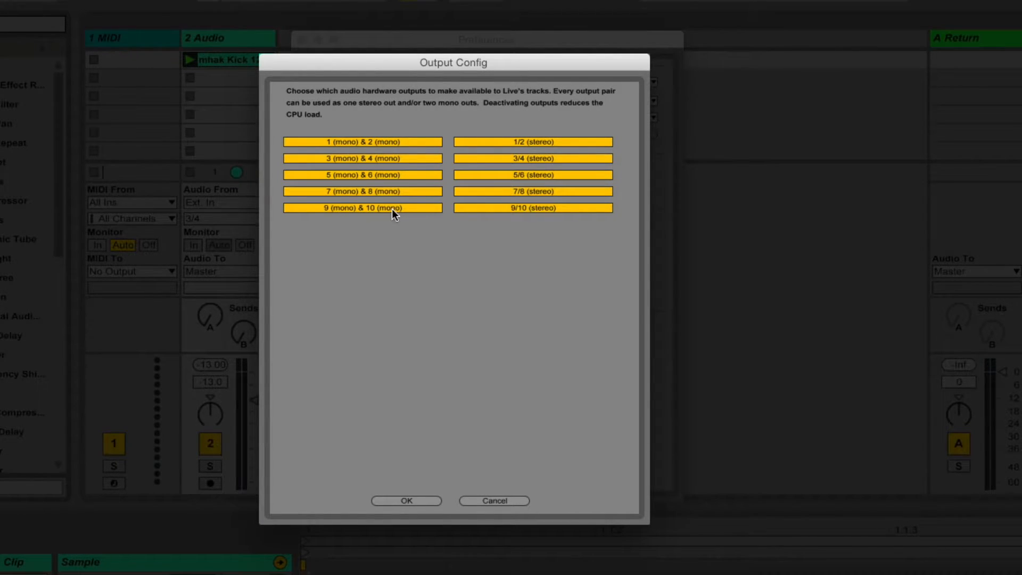
{"action": "left_click", "coordinate": [487, 208]}
{"action": "left_click", "coordinate": [424, 208]}
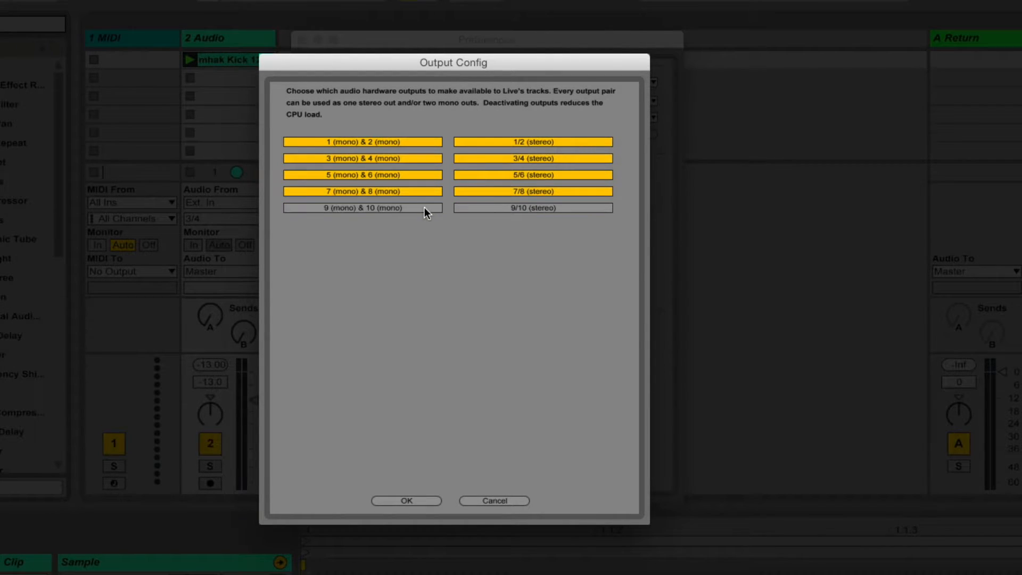
{"action": "left_click", "coordinate": [424, 208]}
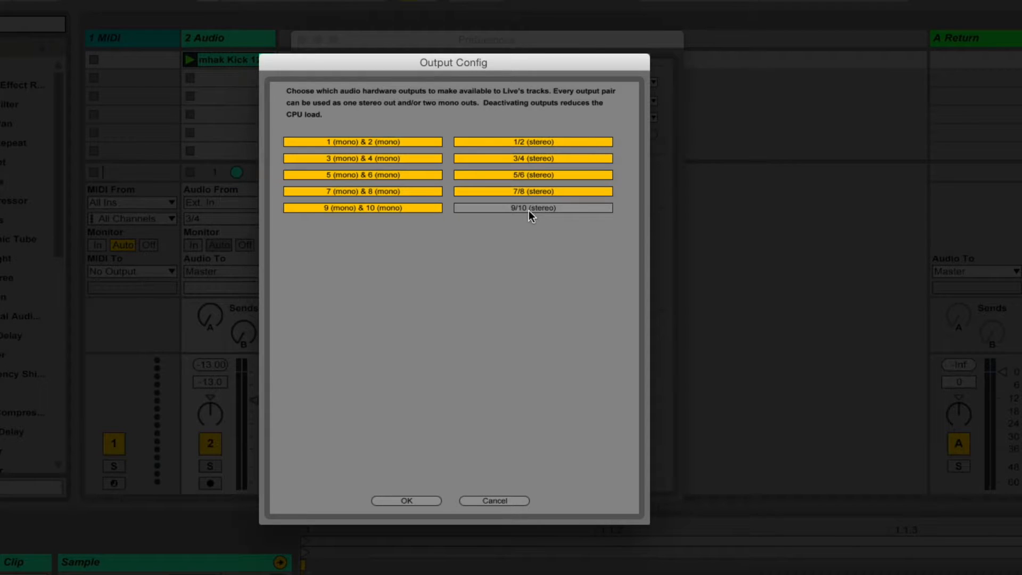
{"action": "left_click", "coordinate": [529, 210]}
{"action": "left_click", "coordinate": [425, 499]}
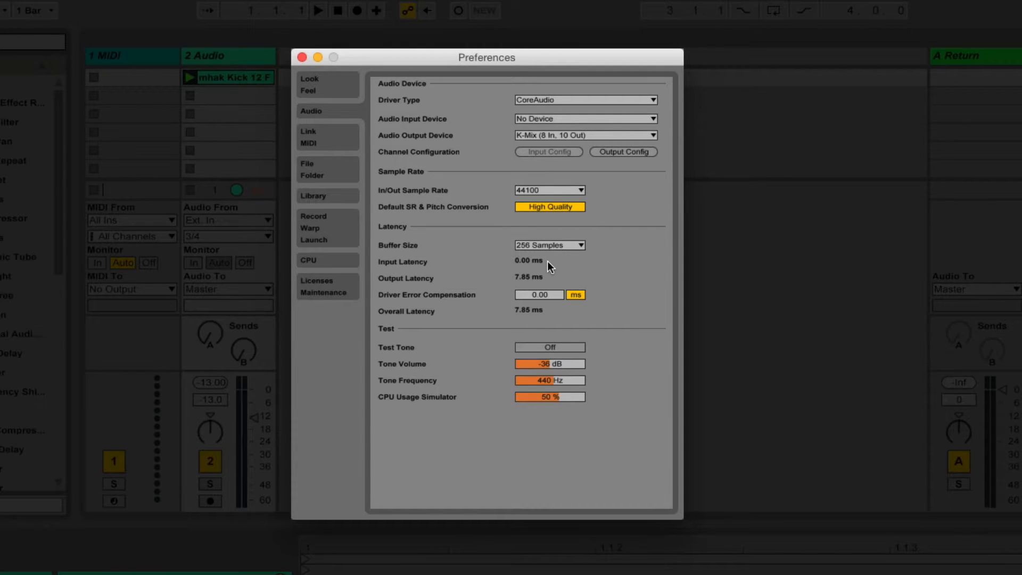
Examine the control surface, input and output choices for the first slot in the Link MIDI preferences.
{"action": "left_click", "coordinate": [339, 138]}
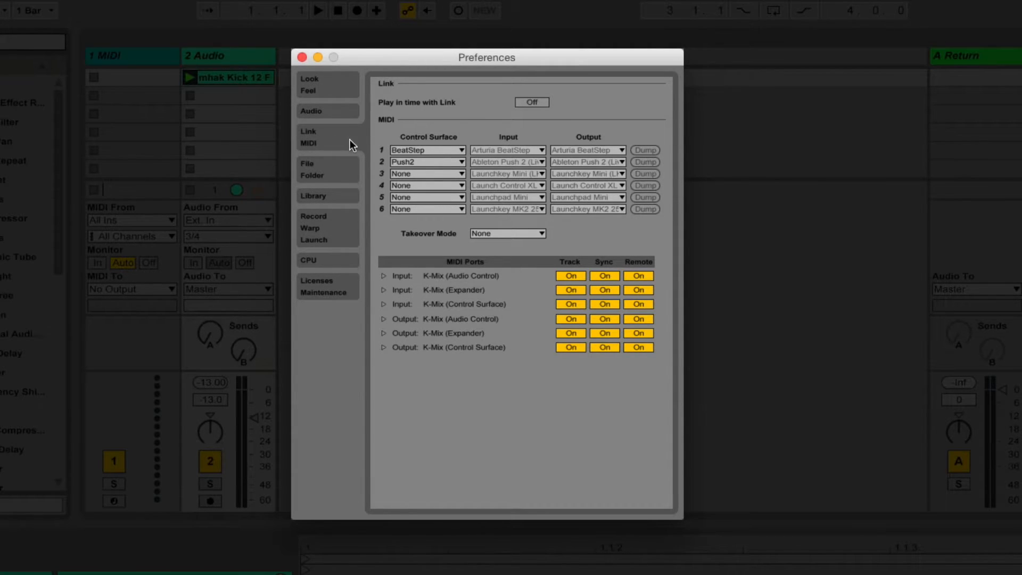
{"action": "left_click", "coordinate": [455, 150]}
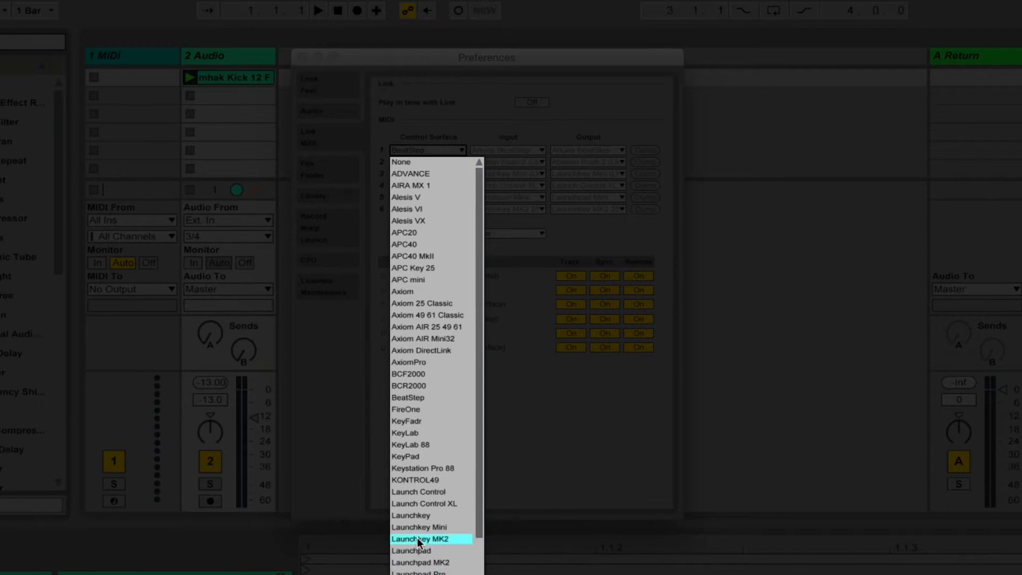
{"action": "left_click", "coordinate": [567, 453]}
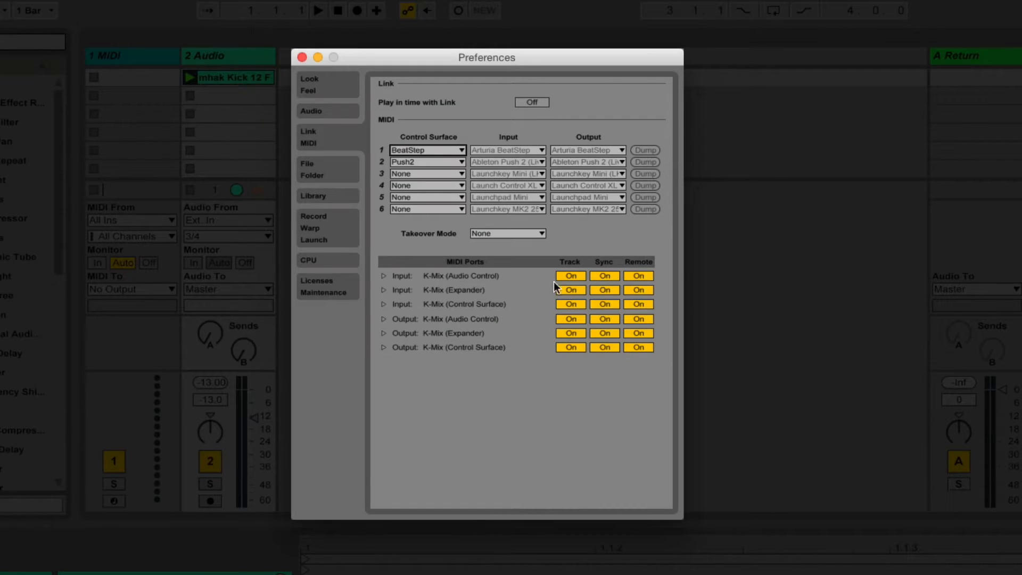
{"action": "left_click", "coordinate": [505, 151]}
{"action": "left_click", "coordinate": [505, 151]}
{"action": "left_click", "coordinate": [570, 149]}
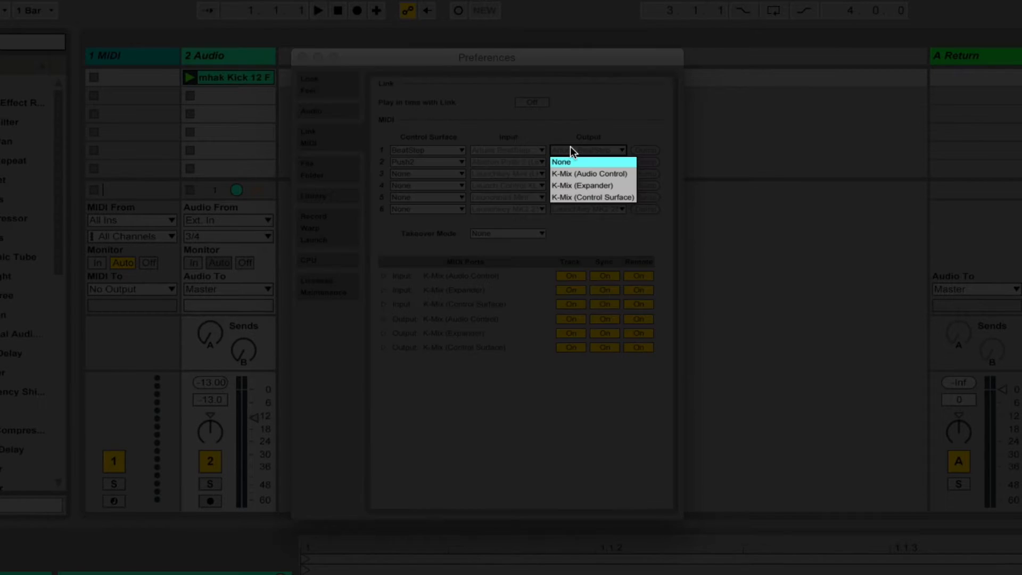
{"action": "left_click", "coordinate": [570, 147]}
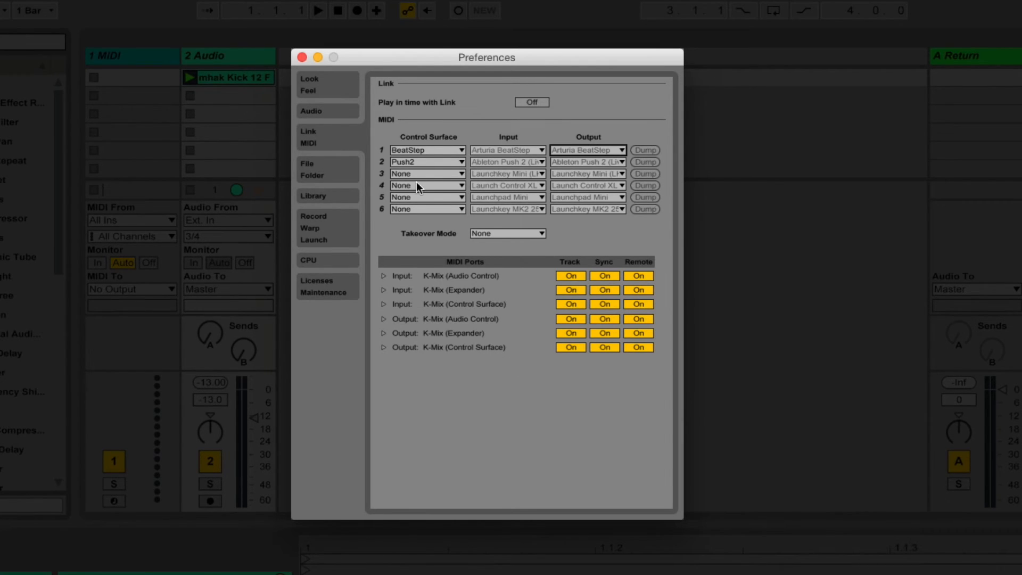
Review the File Folder, Library, Record Warp Launch, Audio, Link MIDI and Look Feel pages, and close the Preferences.
{"action": "left_click", "coordinate": [322, 178]}
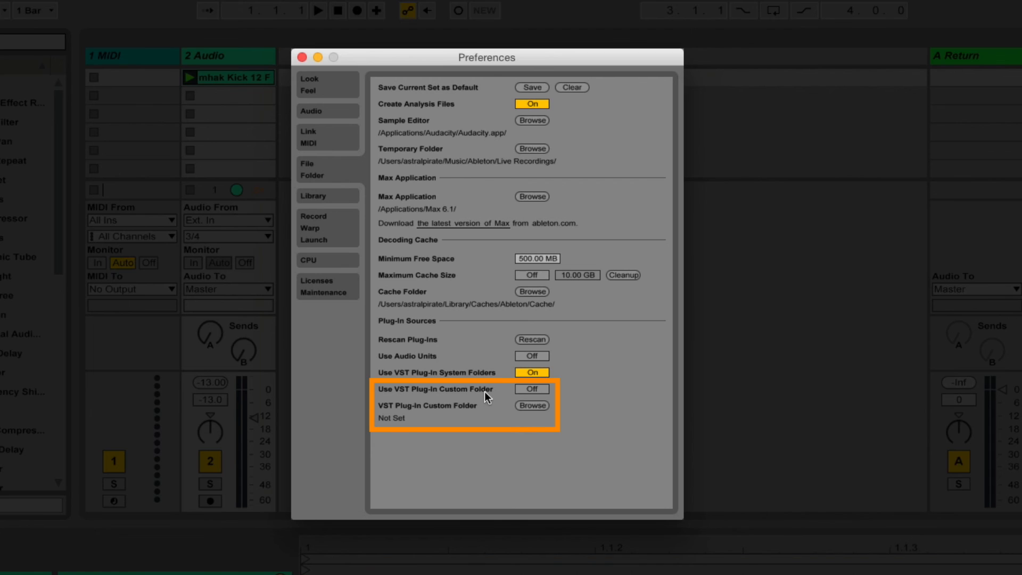
{"action": "left_click", "coordinate": [322, 196]}
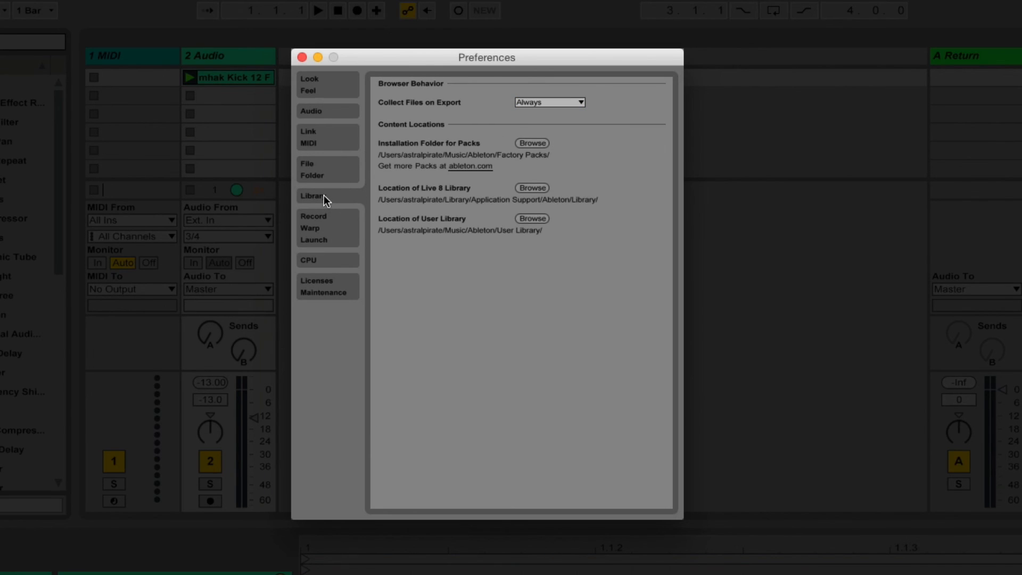
{"action": "left_click", "coordinate": [344, 233]}
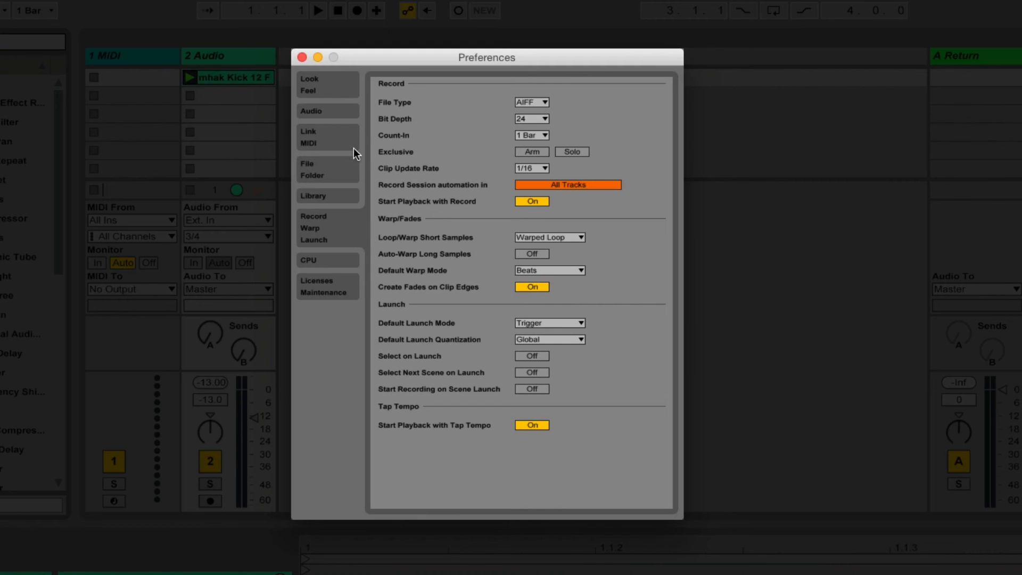
{"action": "left_click", "coordinate": [341, 111]}
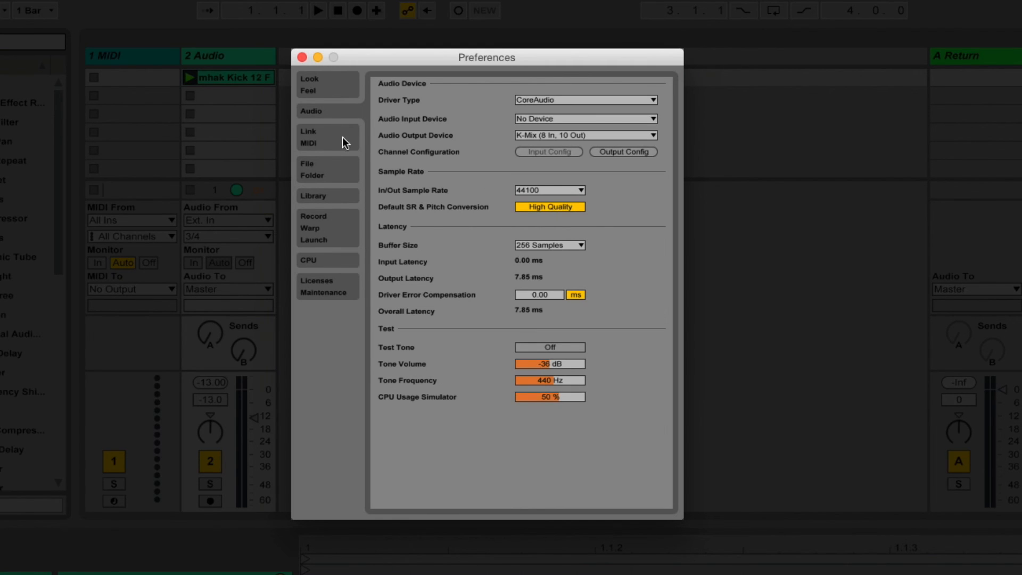
{"action": "left_click", "coordinate": [343, 137]}
{"action": "left_click", "coordinate": [333, 91]}
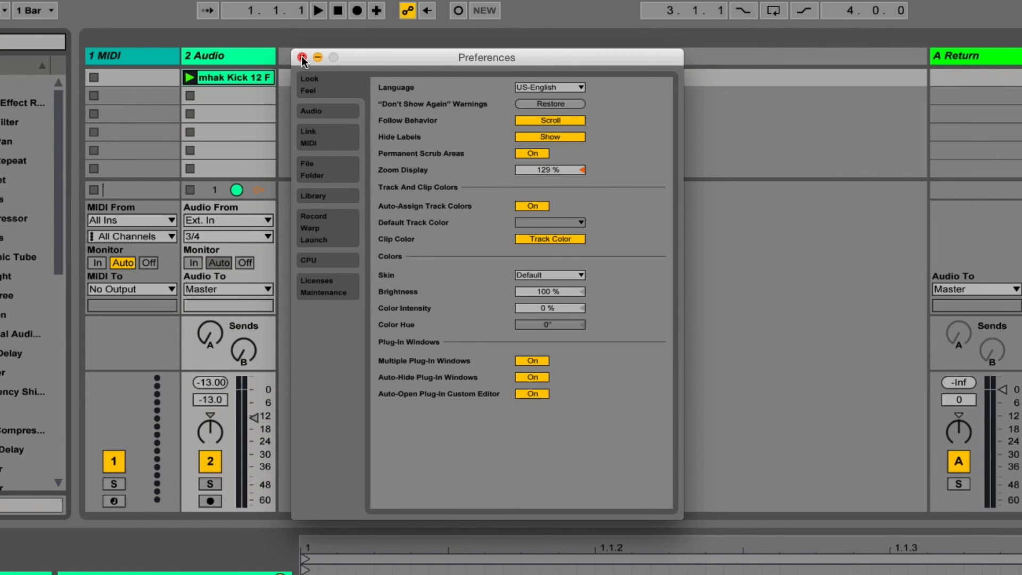
{"action": "left_click", "coordinate": [301, 57]}
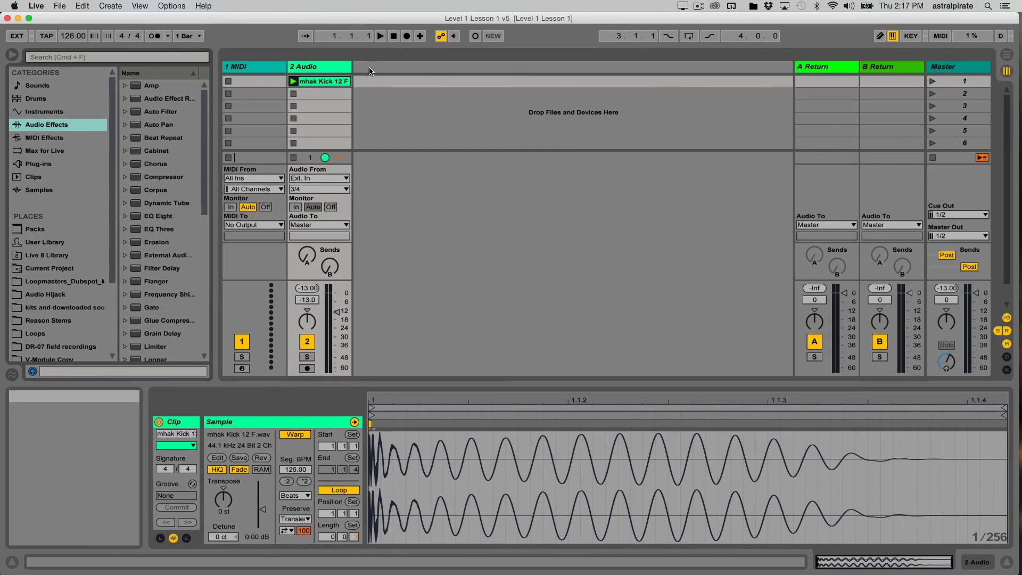